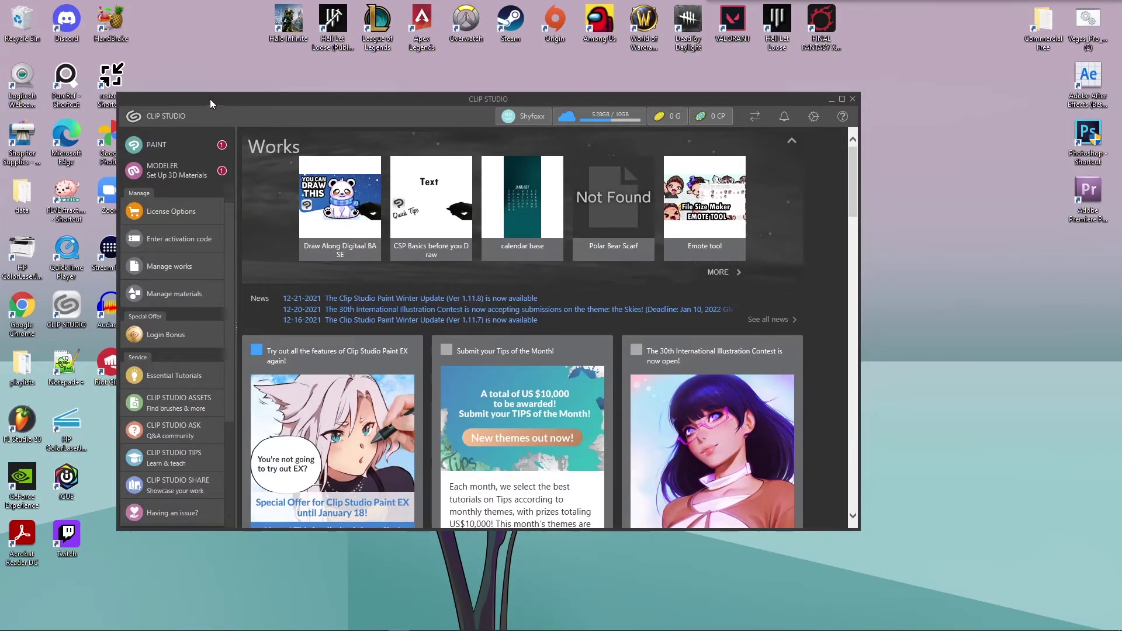
Nudge the Clip Studio launcher right and Shift-launch PAINT into the Reset to original defaults dialog.
left_click_drag(210, 100, 270, 94)
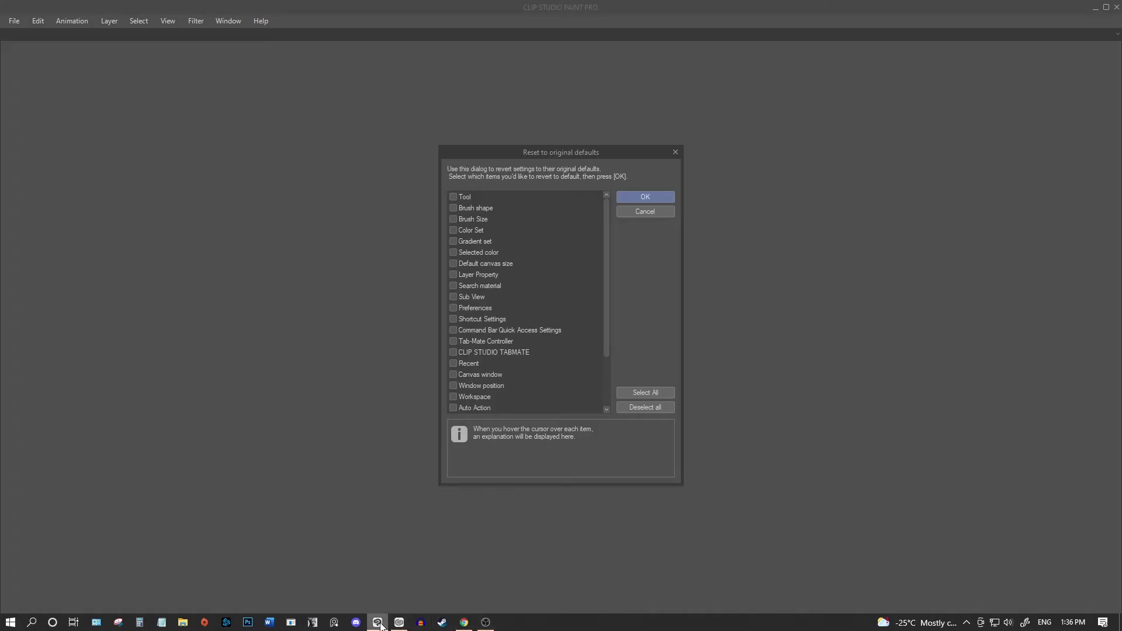
mouse_move(380, 626)
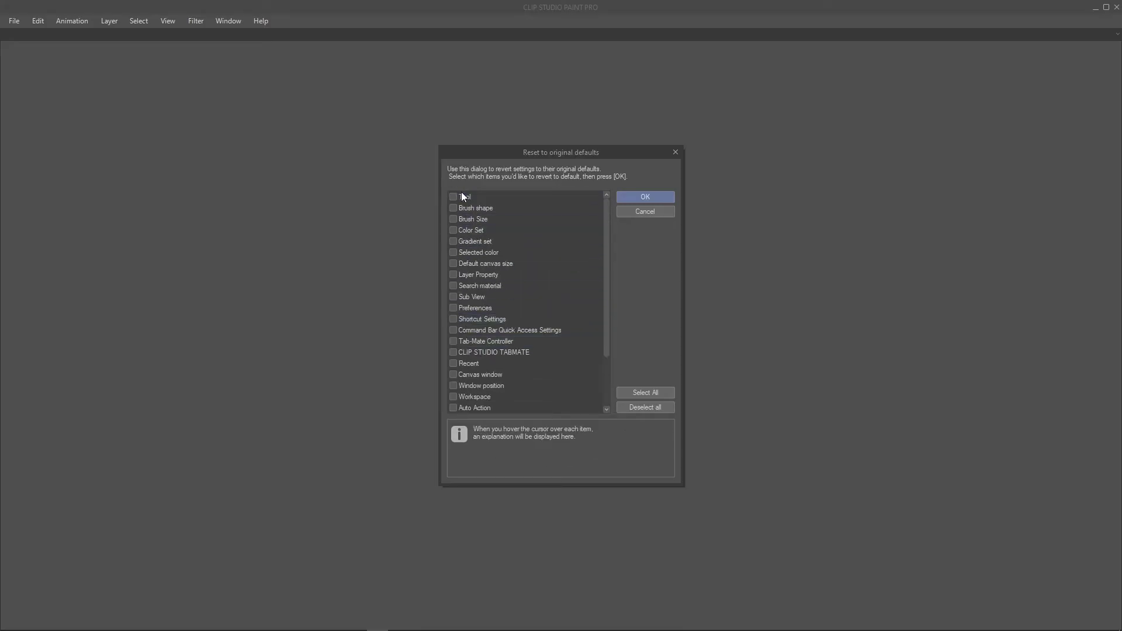
Tick Tool, Brush shape, Brush Size, Color Set, Gradient set and Selected color for resetting.
scroll(485, 363, "down", 2)
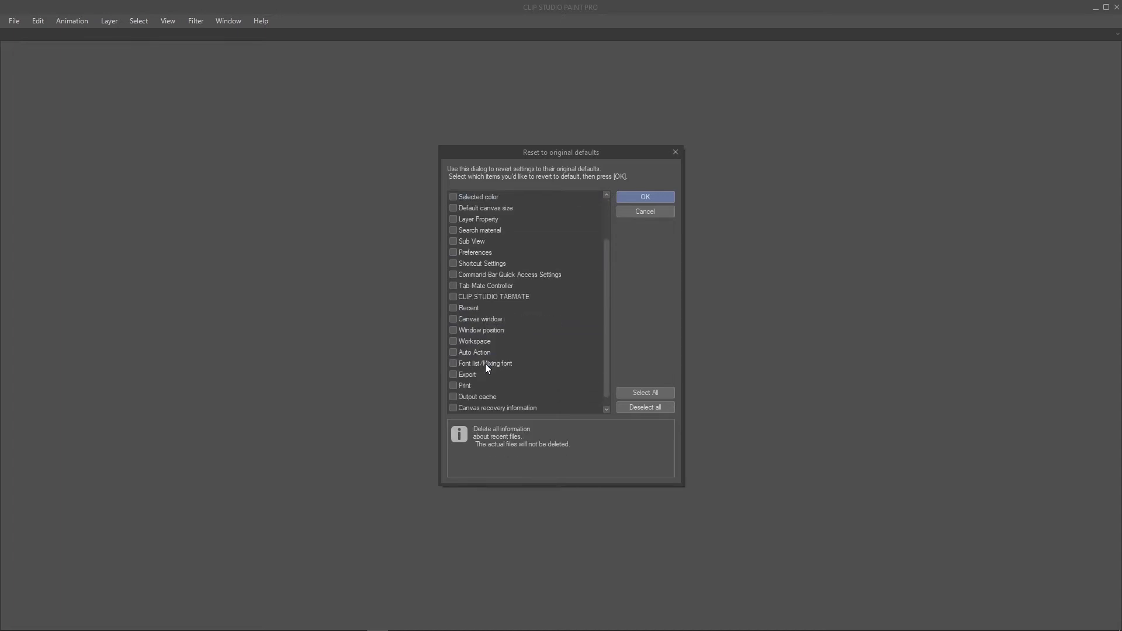
scroll(486, 356, "up", 2)
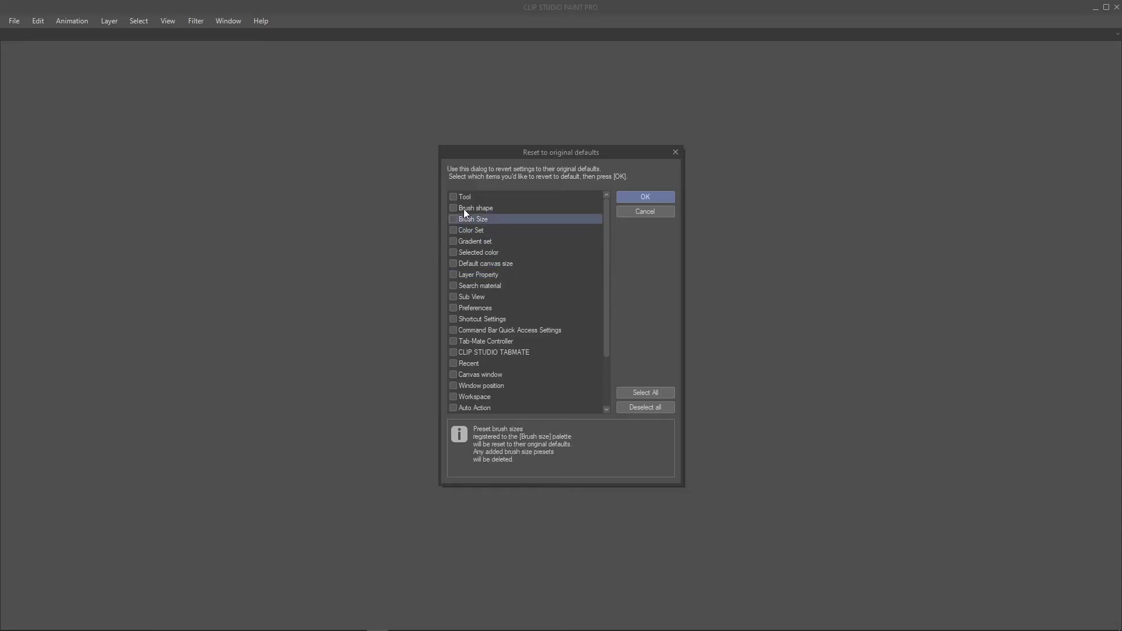
left_click(454, 197)
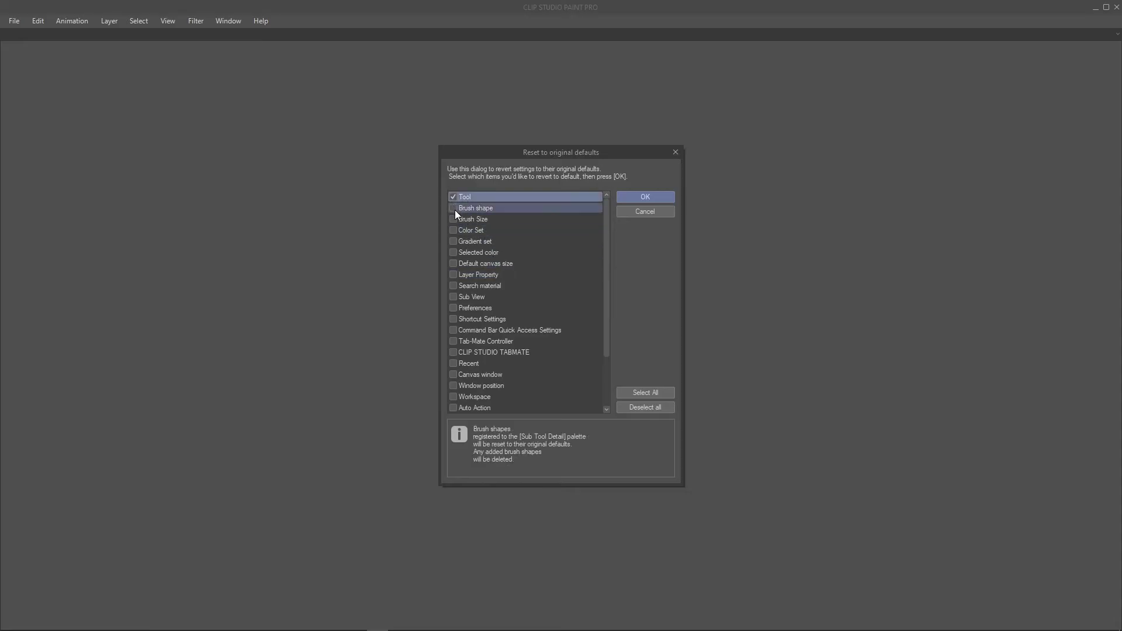
left_click(454, 209)
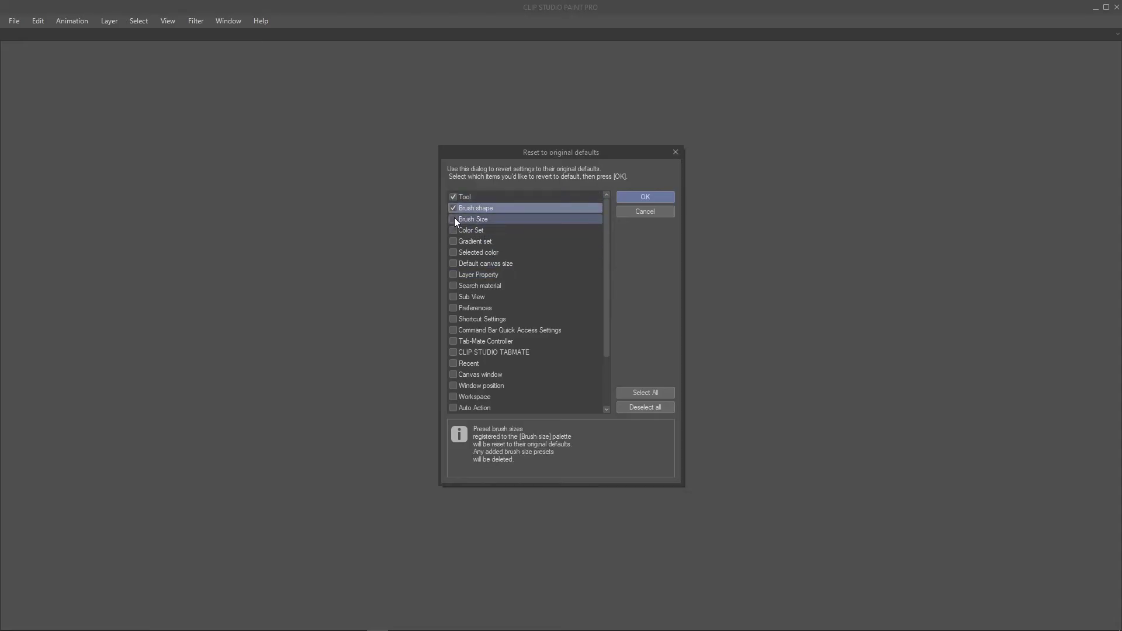
left_click(454, 218)
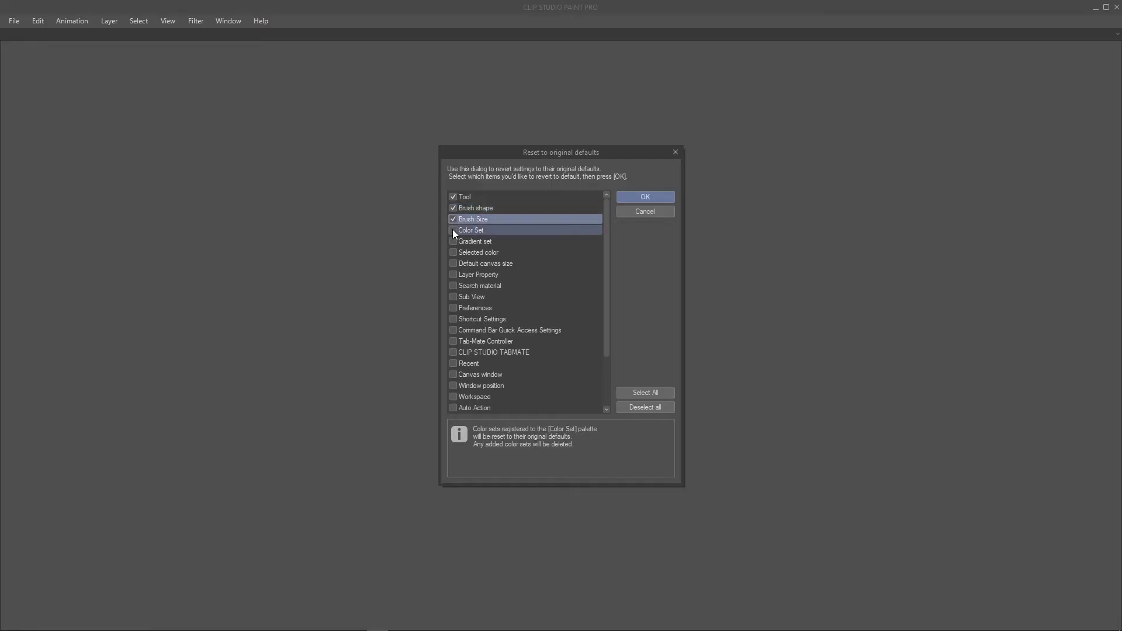
left_click(453, 230)
left_click(454, 241)
left_click(454, 252)
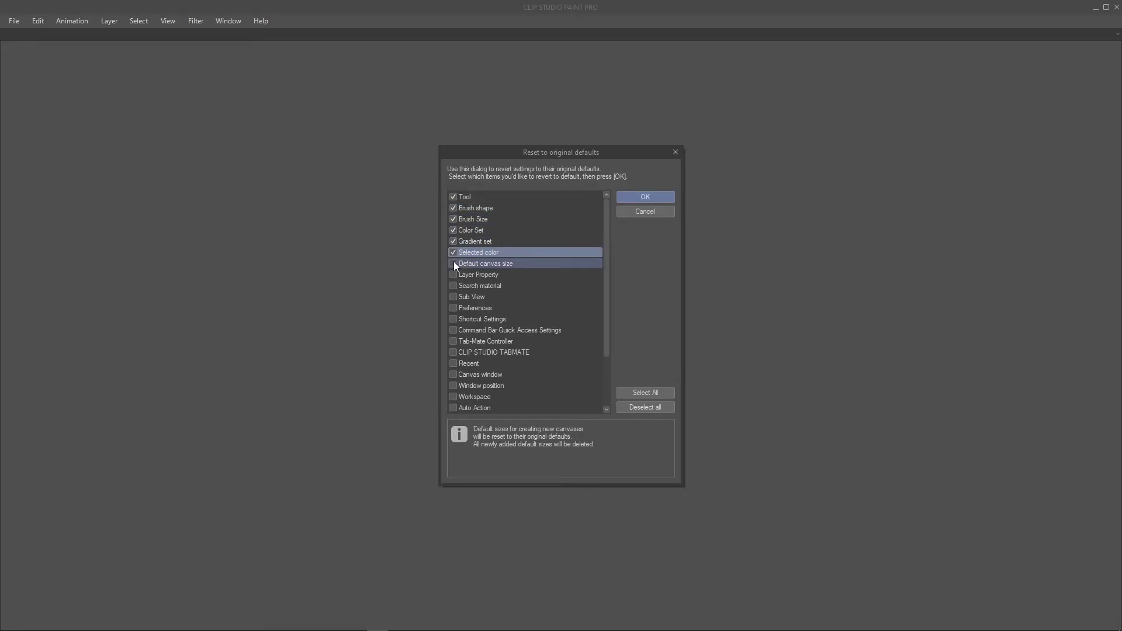
scroll(483, 358, "down", 2)
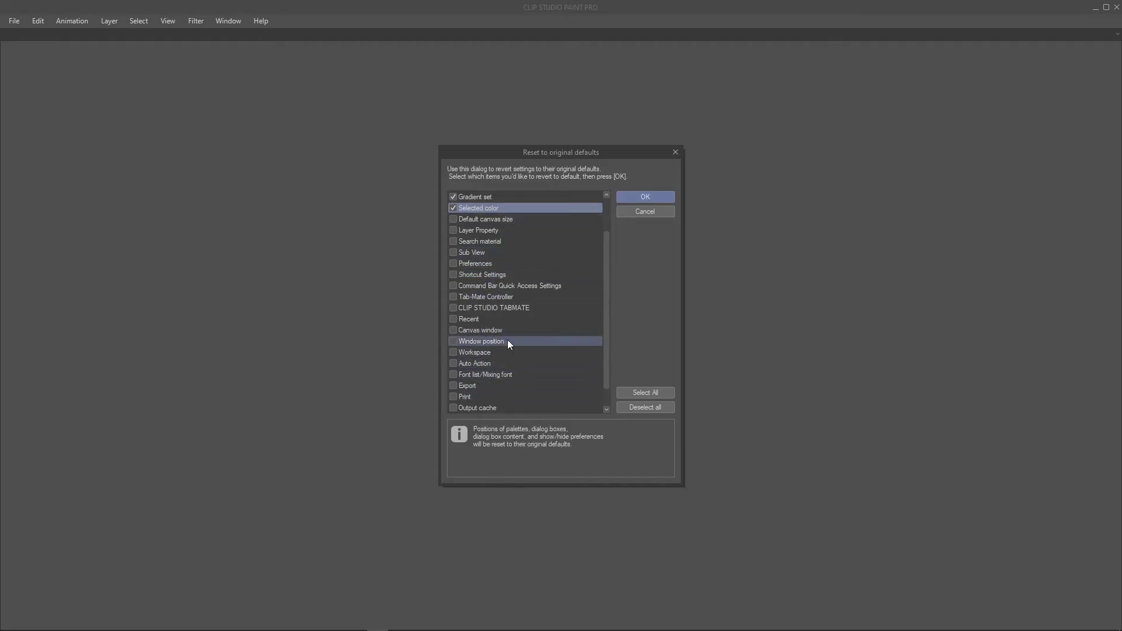
scroll(507, 339, "up", 2)
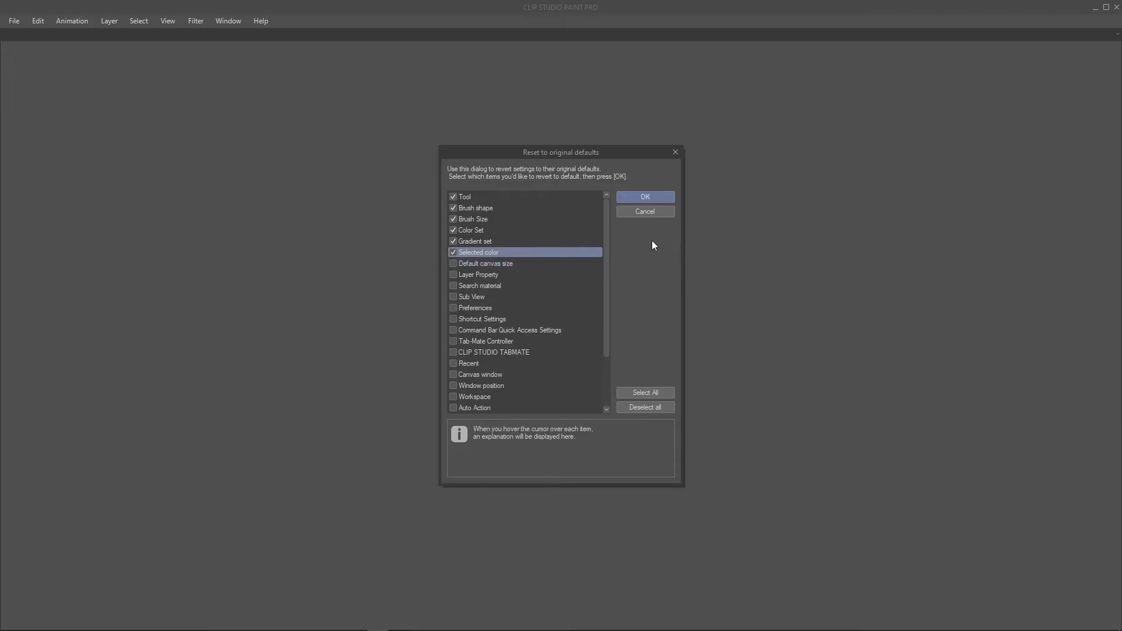
scroll(526, 327, "down", 2)
Also tick Workspace, then apply and confirm the reset with OK.
left_click(466, 331)
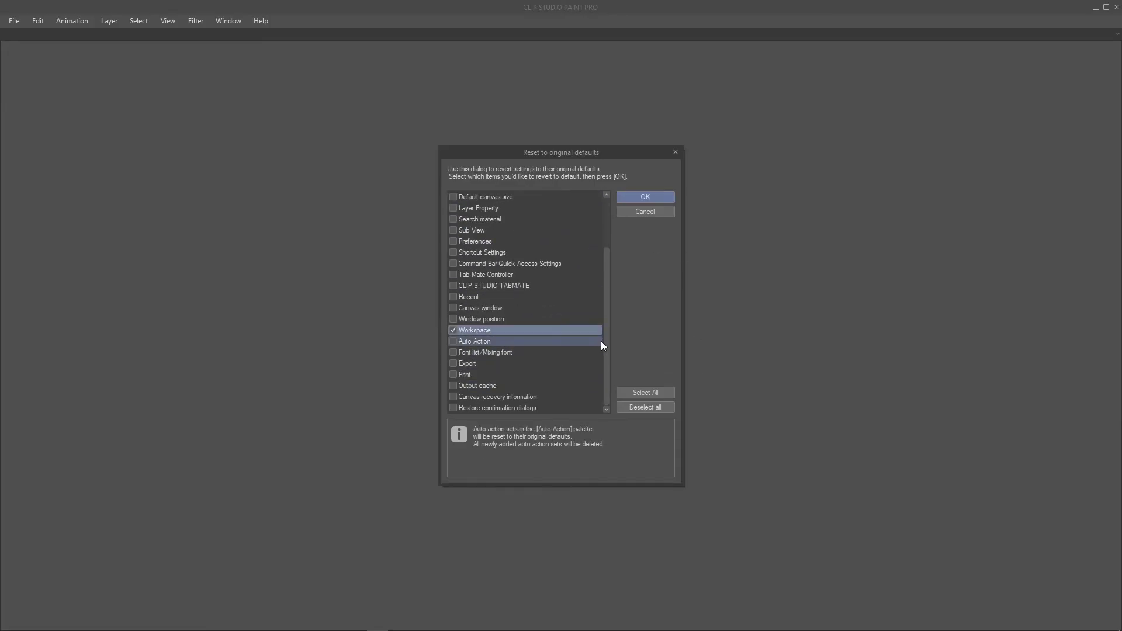
scroll(599, 342, "up", 2)
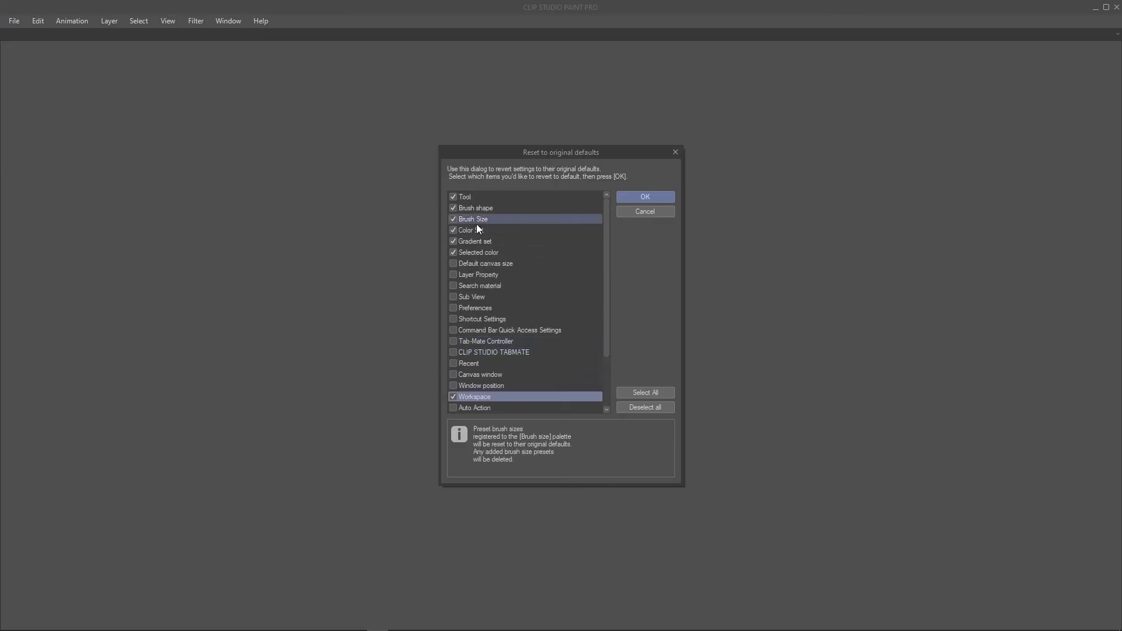
scroll(473, 350, "down", 2)
scroll(511, 368, "up", 2)
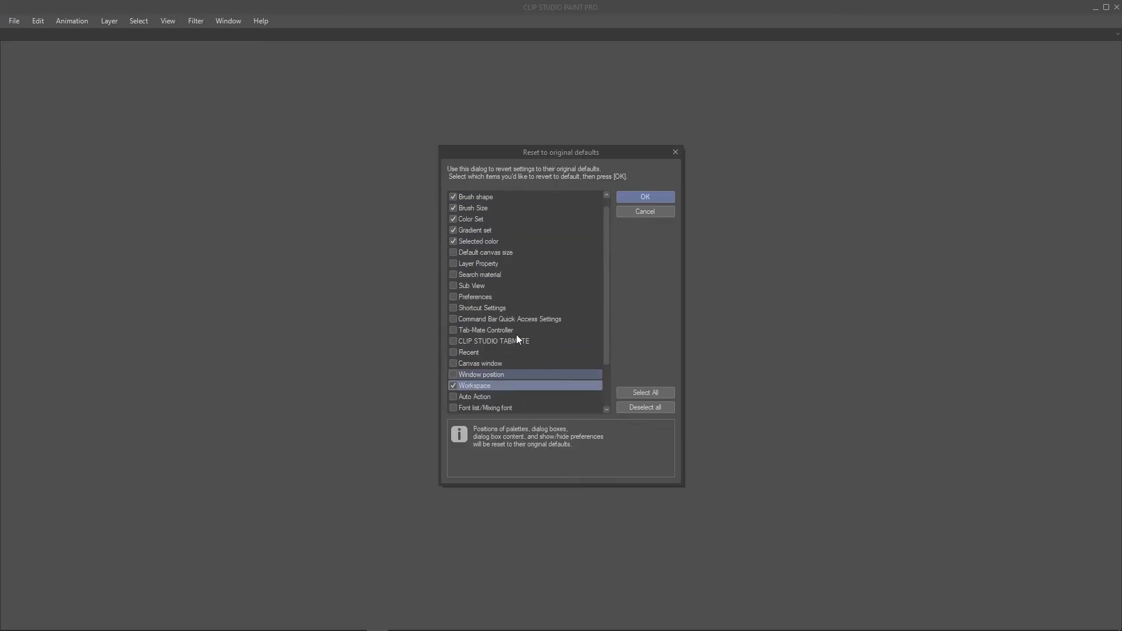
left_click(645, 197)
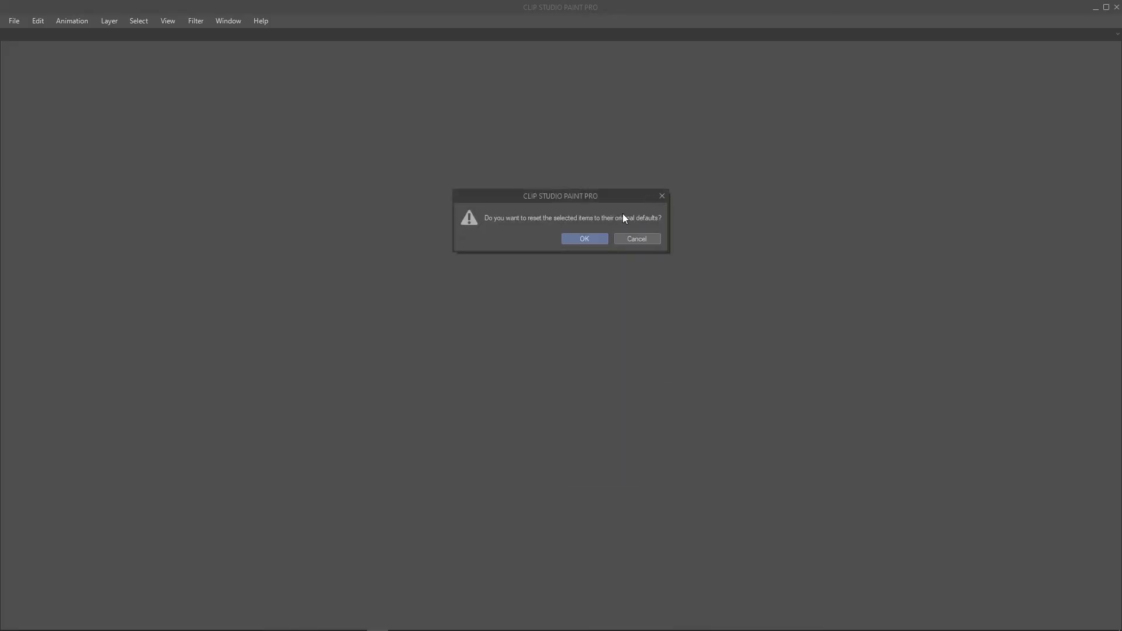
left_click(596, 240)
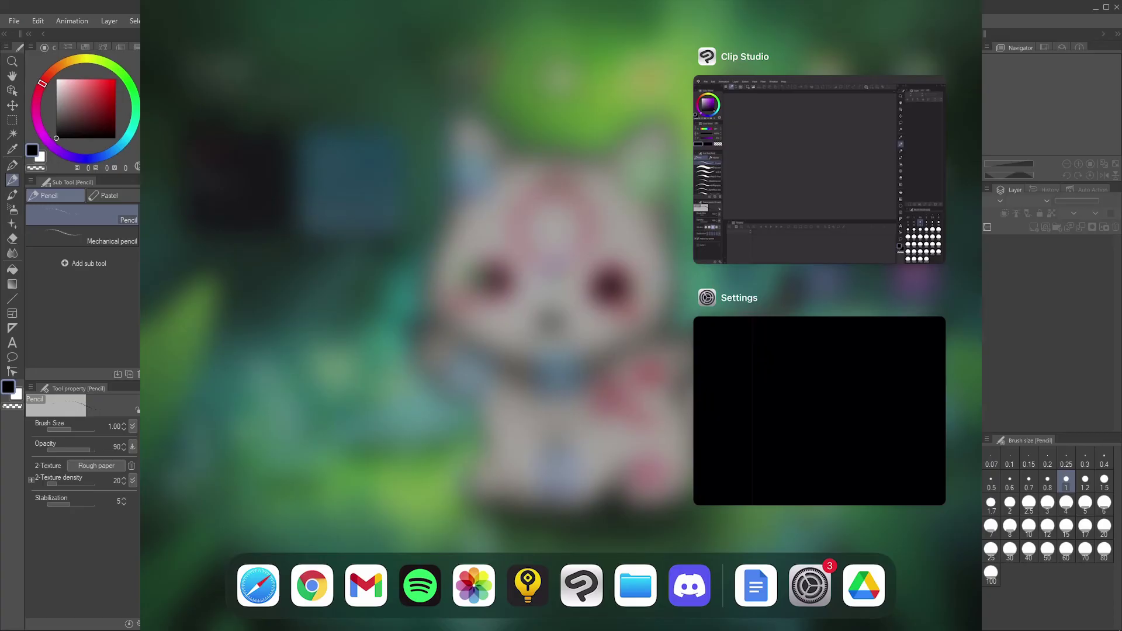
Close the Clip Studio and Settings apps, then open Clip Studio's page in iPad Settings.
left_click_drag(818, 170, 818, 111)
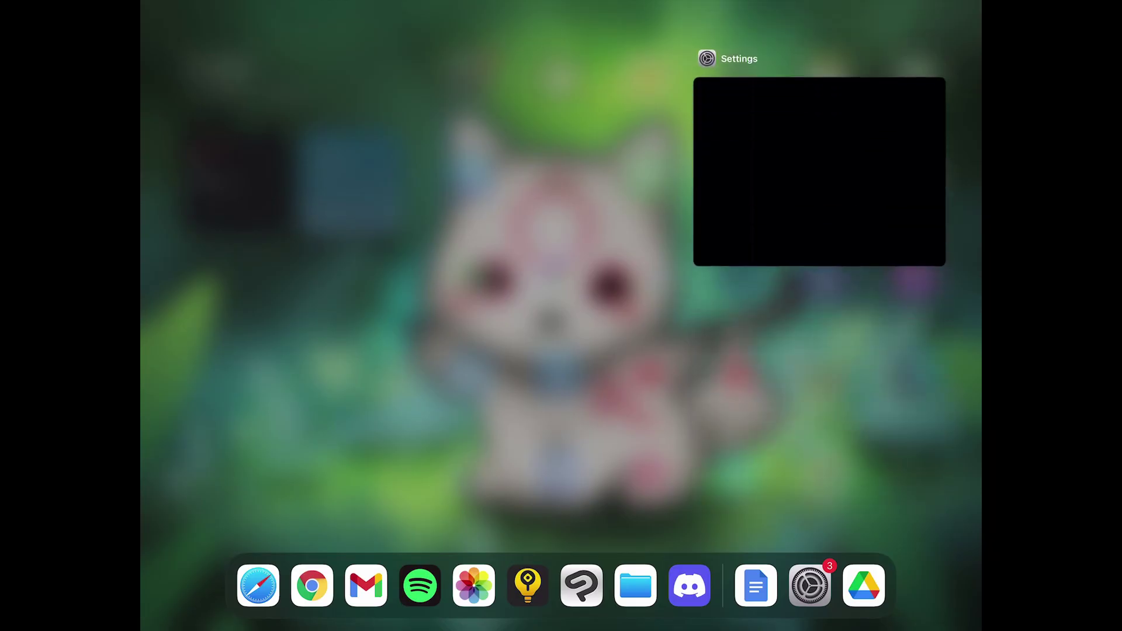
left_click_drag(818, 170, 818, 12)
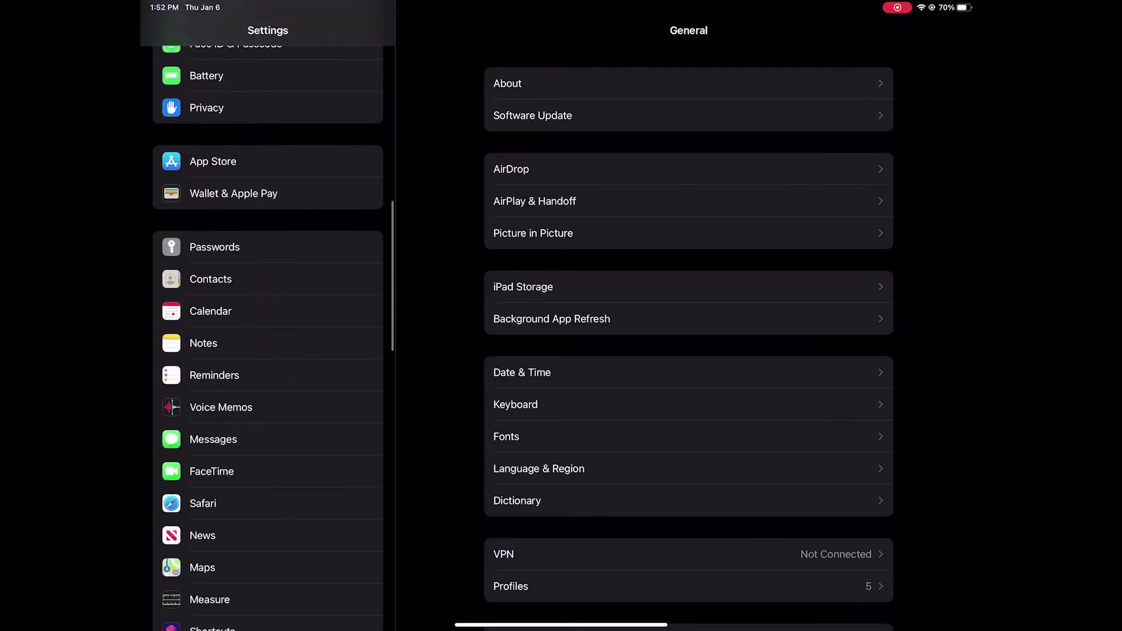
scroll(268, 316, "down", 15)
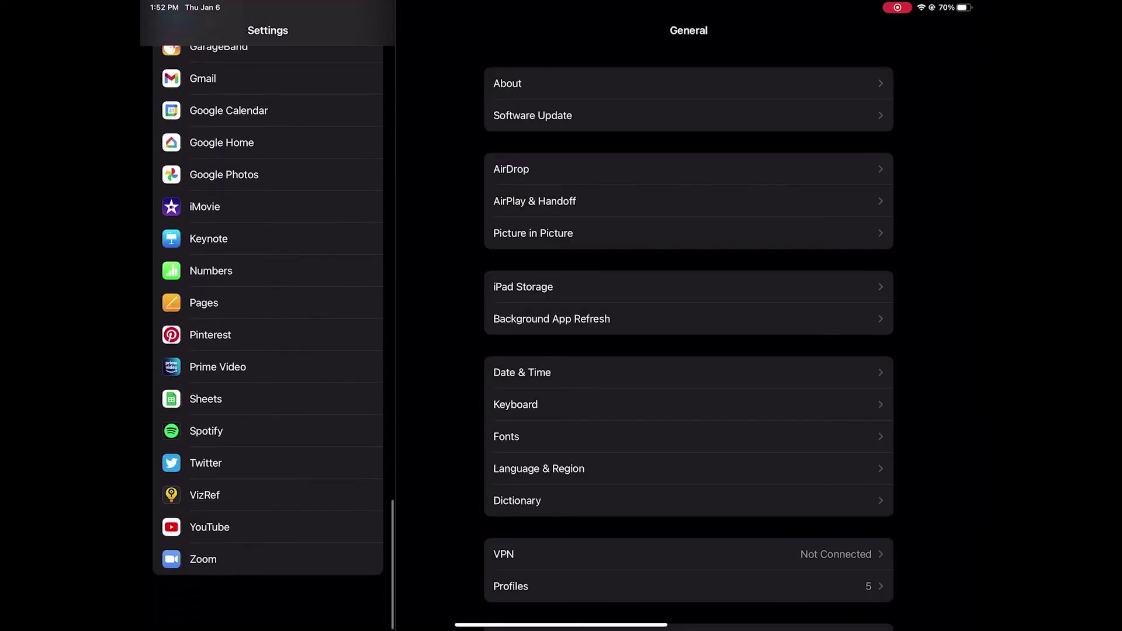
scroll(267, 315, "up", 10)
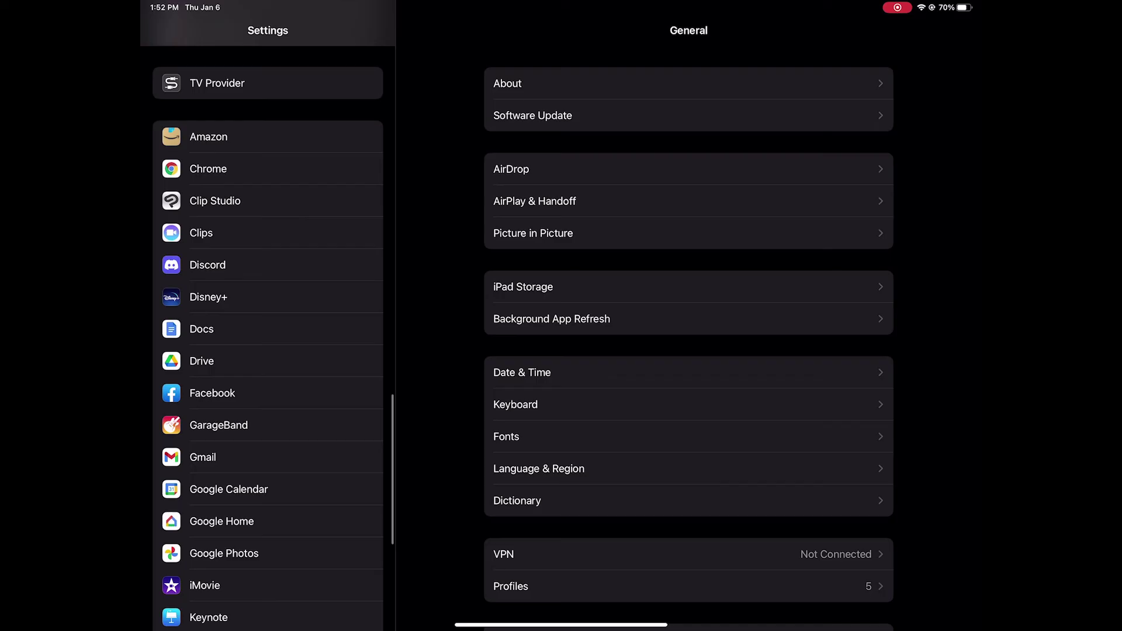
scroll(268, 316, "up", 5)
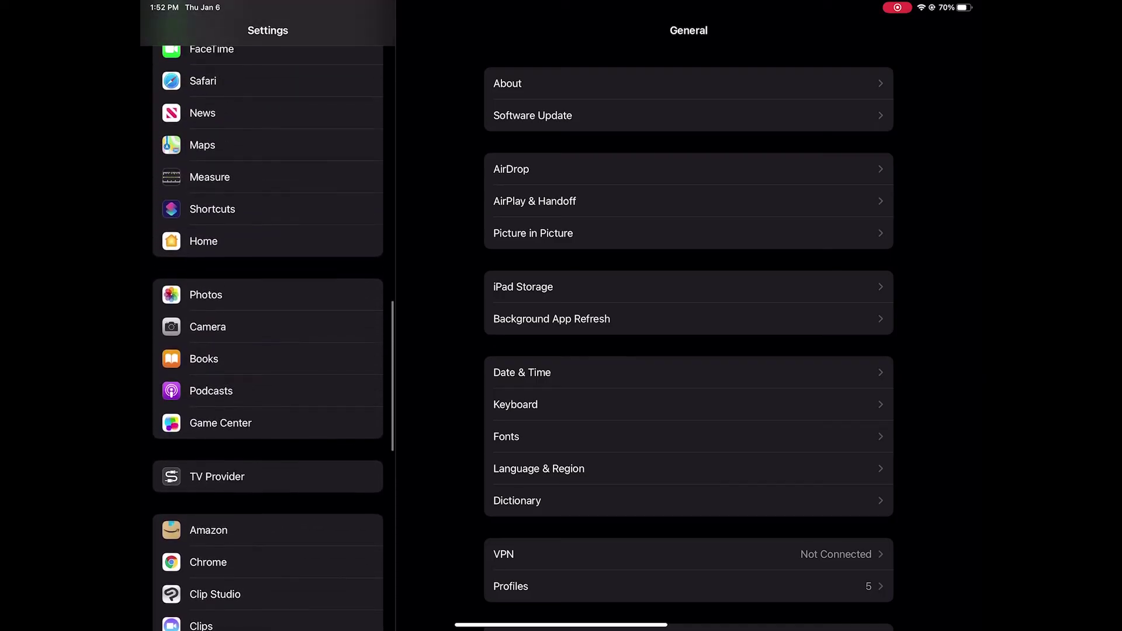
scroll(268, 316, "up", 6)
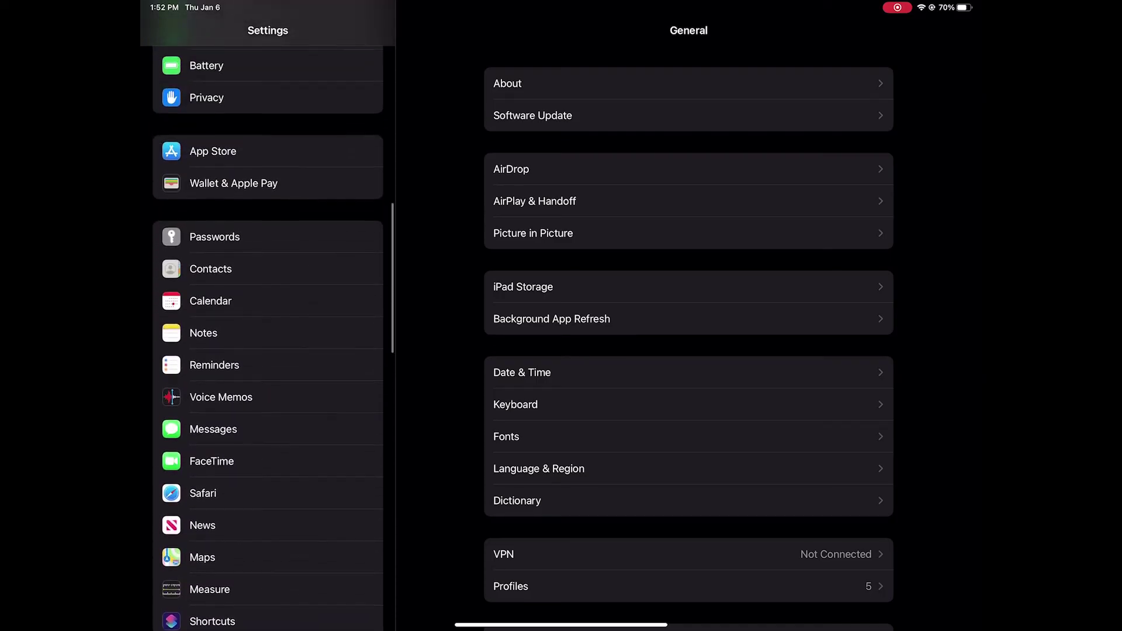
scroll(268, 315, "up", 10)
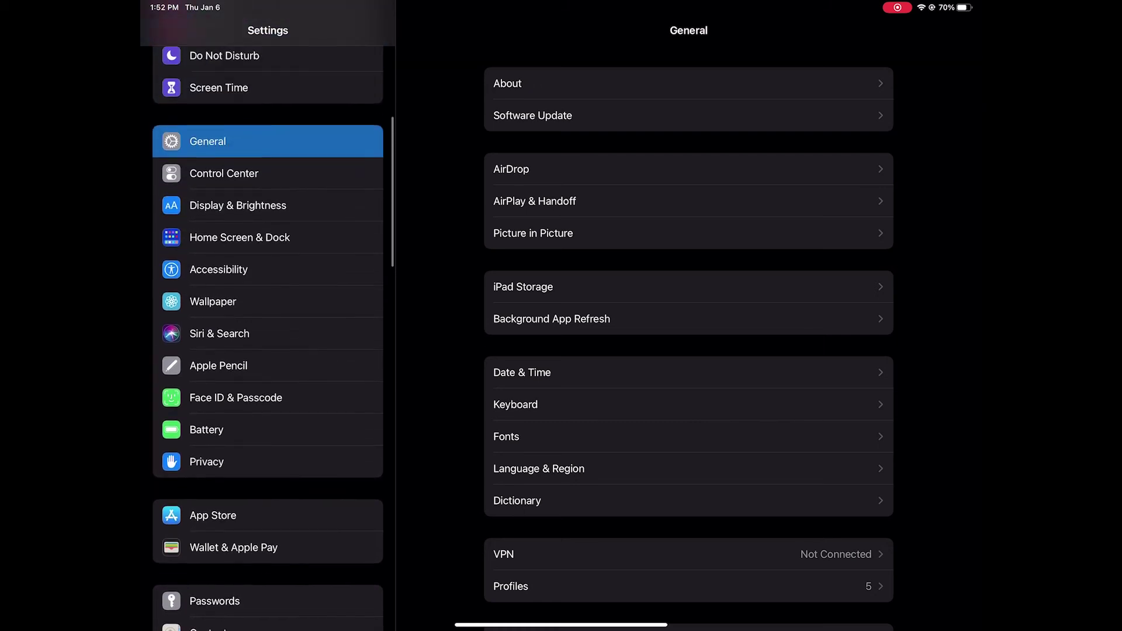
scroll(267, 316, "down", 9)
scroll(267, 315, "down", 10)
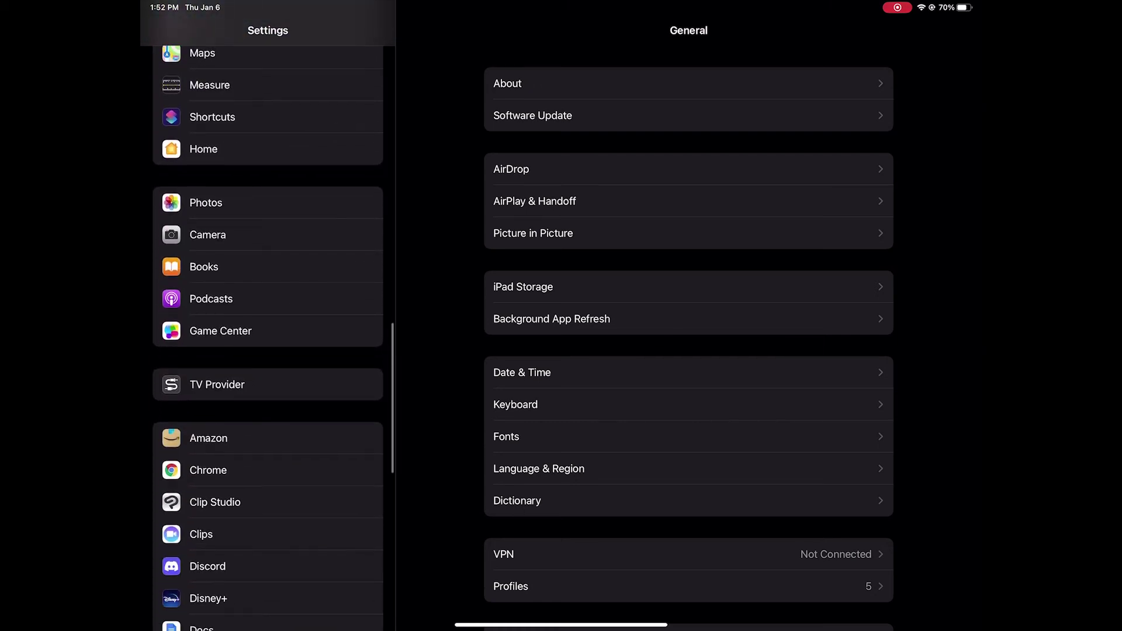
left_click(215, 260)
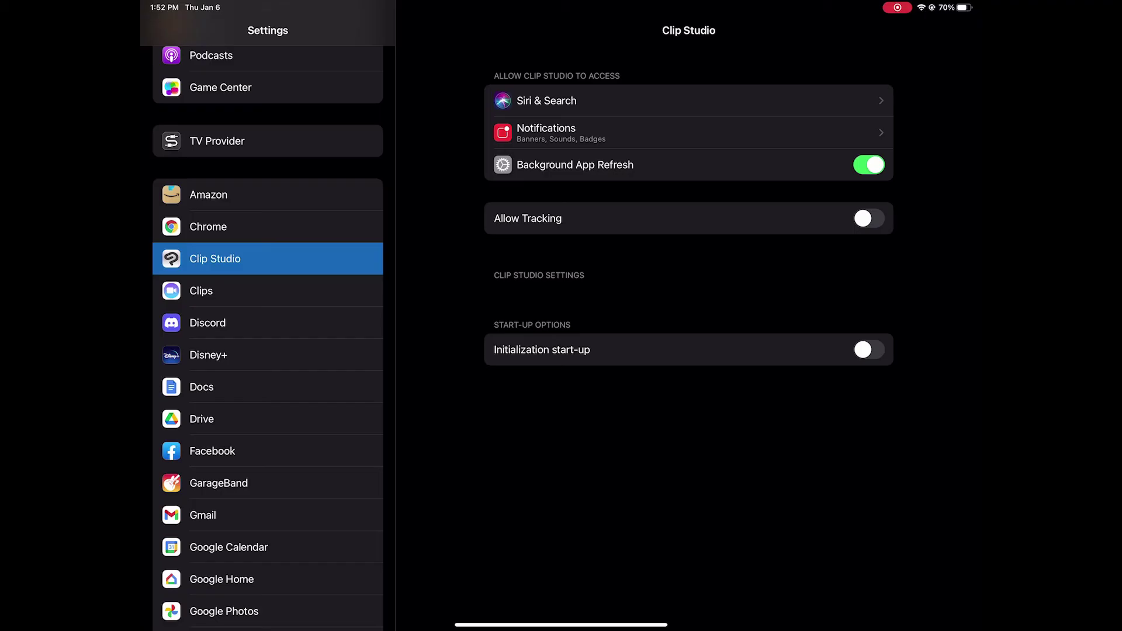
Switch Clip Studio's Initialization start-up on and bring up the iPad Dock.
left_click(868, 350)
key("super+alt+d")
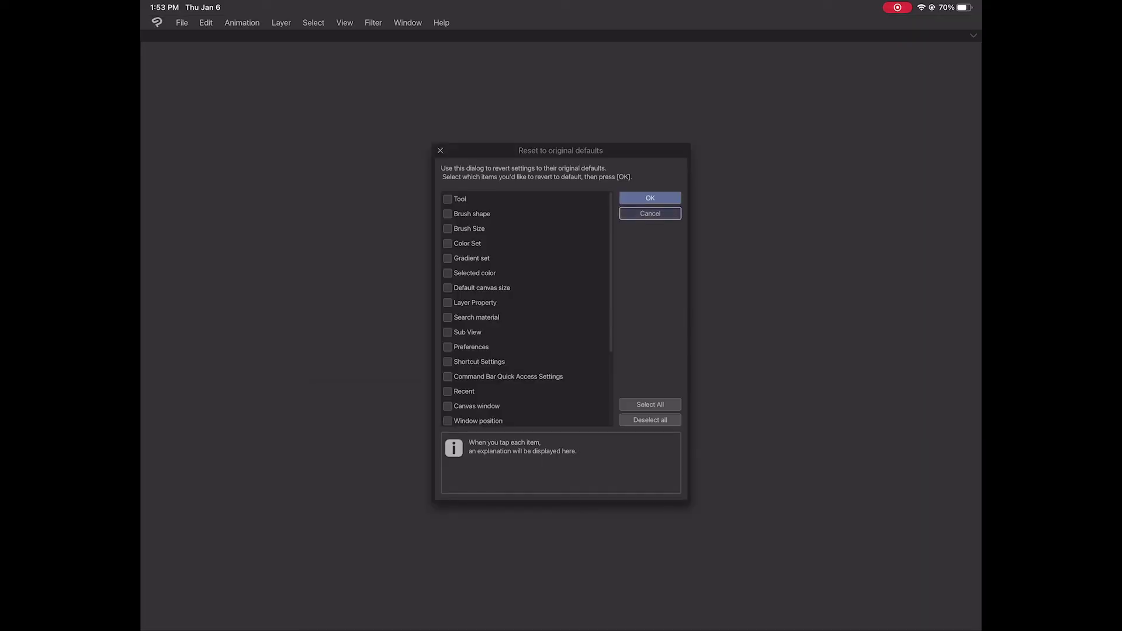
Dismiss the reset dialog to reach the default workspace with G-pen, color wheel and timeline.
key("Return")
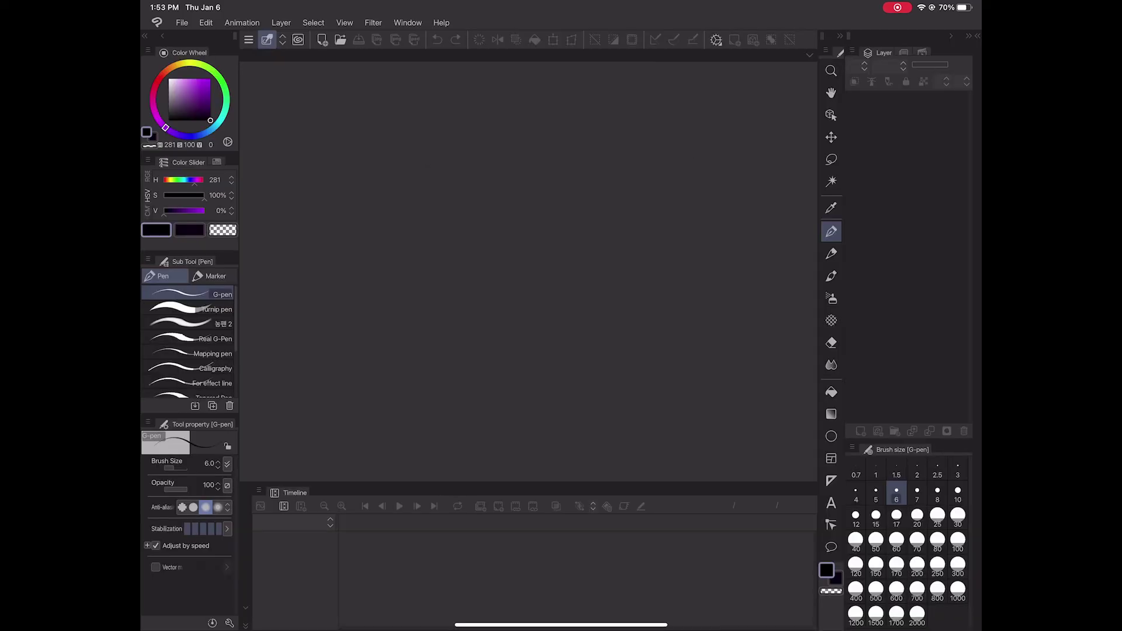